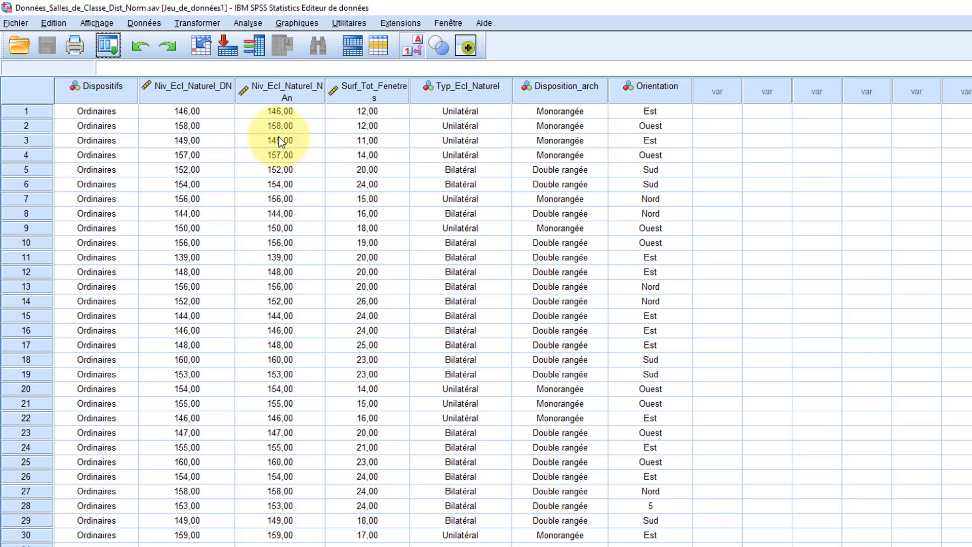
# Set up an Explore analysis with Niveau d'éclairage naturel (en lux)_DN as dependent variable, keeping descriptives with a 95% confidence interval
pyautogui.click(252, 23)
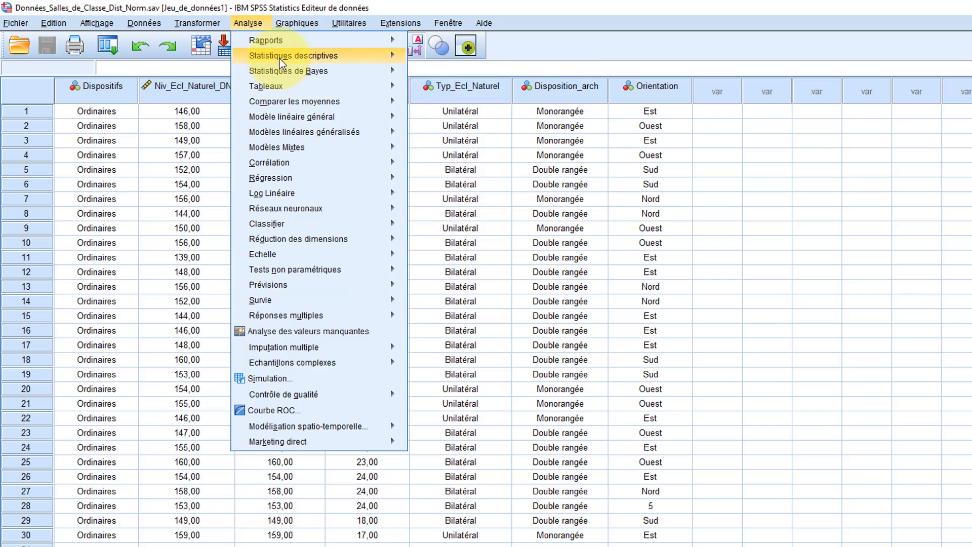
pyautogui.moveTo(333, 57)
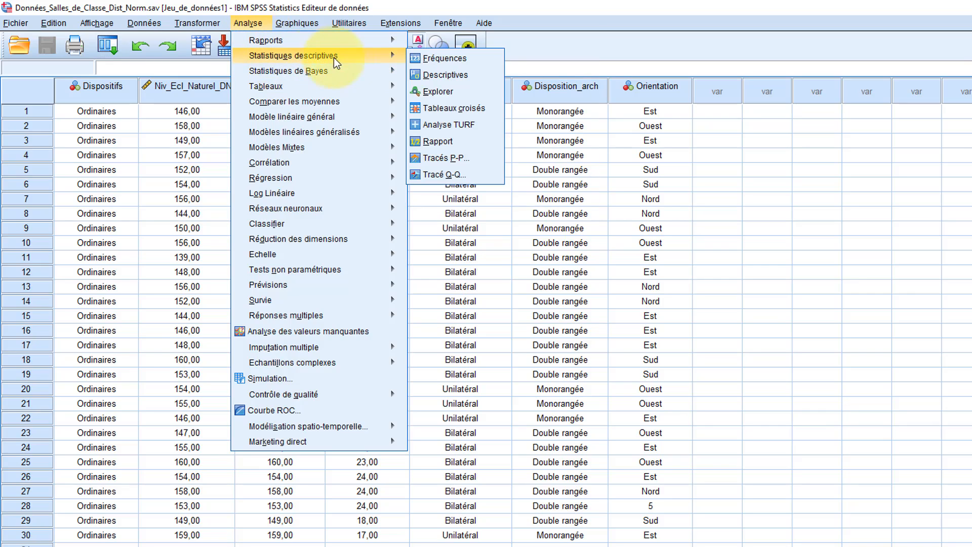
pyautogui.click(445, 92)
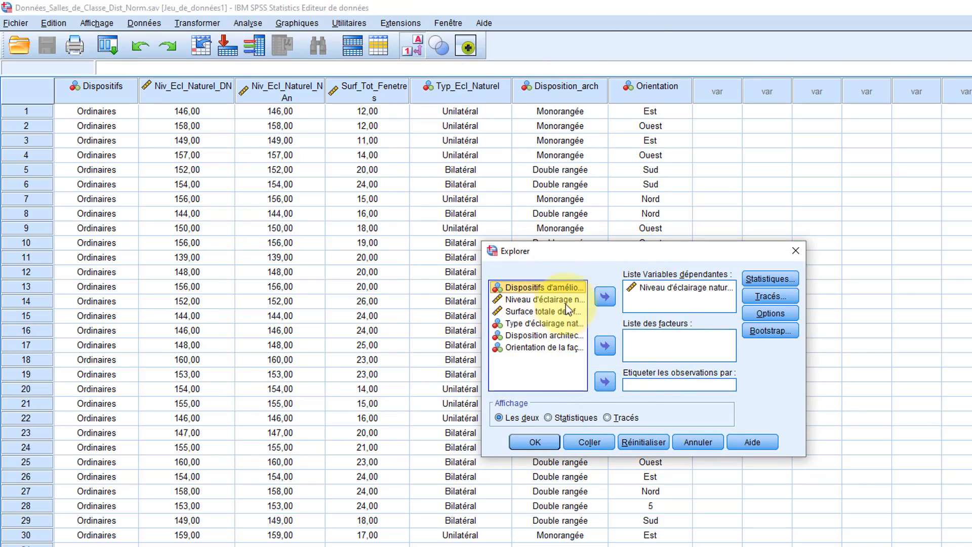
pyautogui.click(633, 293)
pyautogui.doubleClick(658, 288)
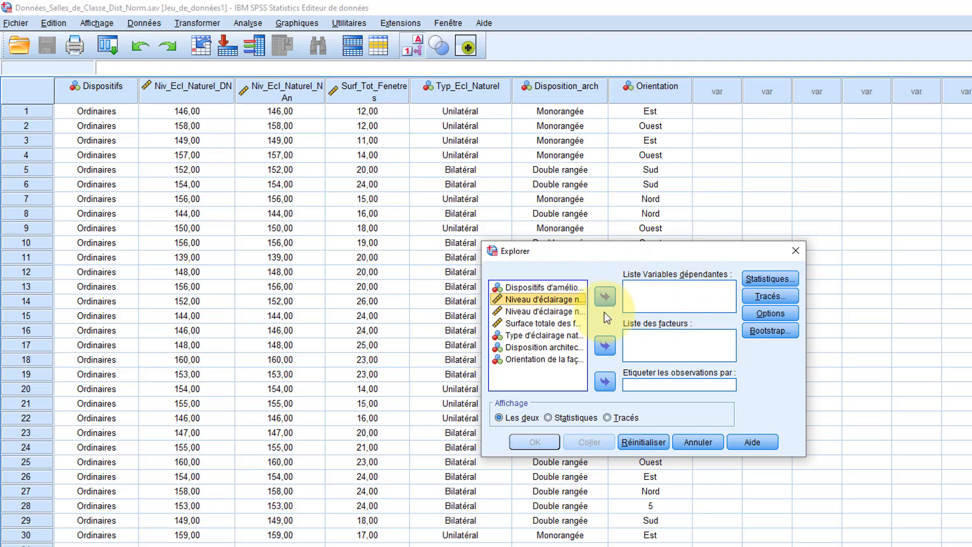
pyautogui.click(609, 298)
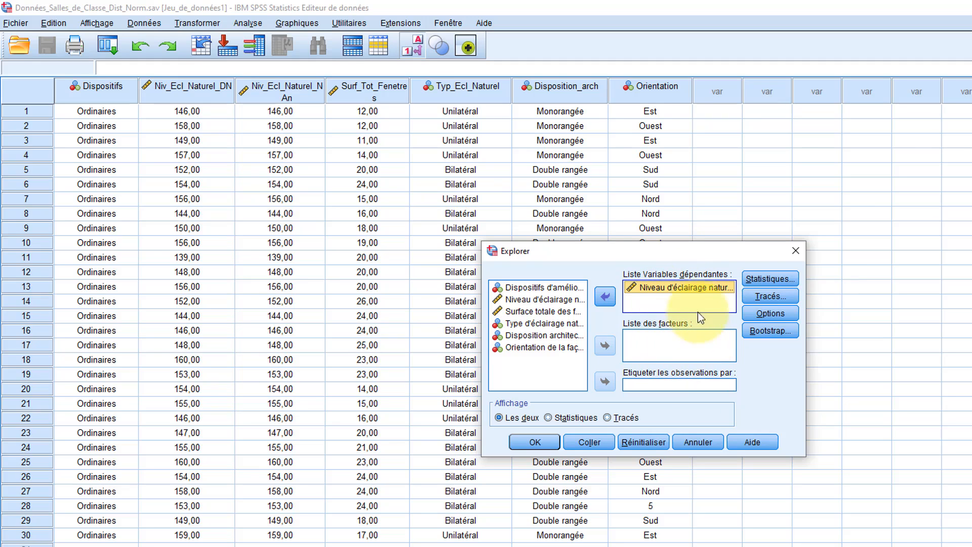
pyautogui.click(766, 279)
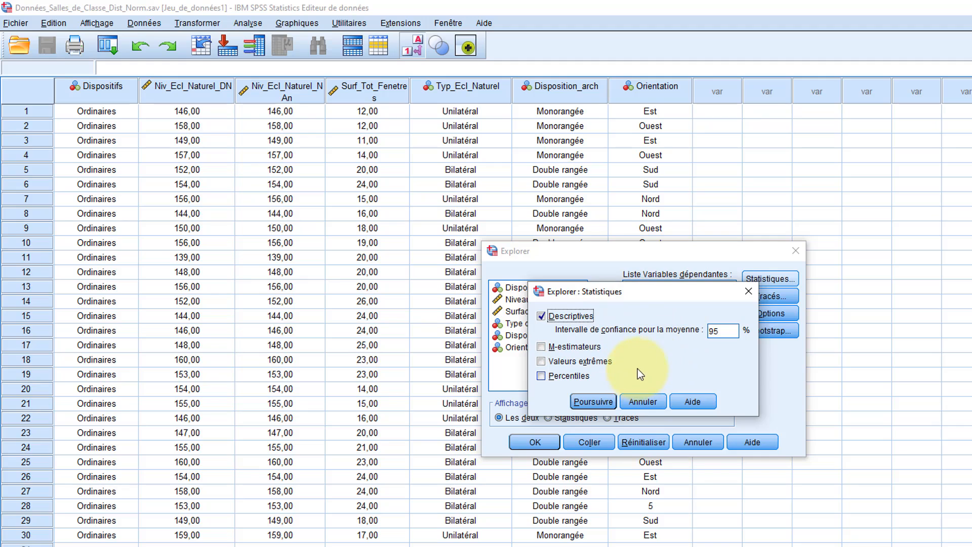
pyautogui.click(591, 401)
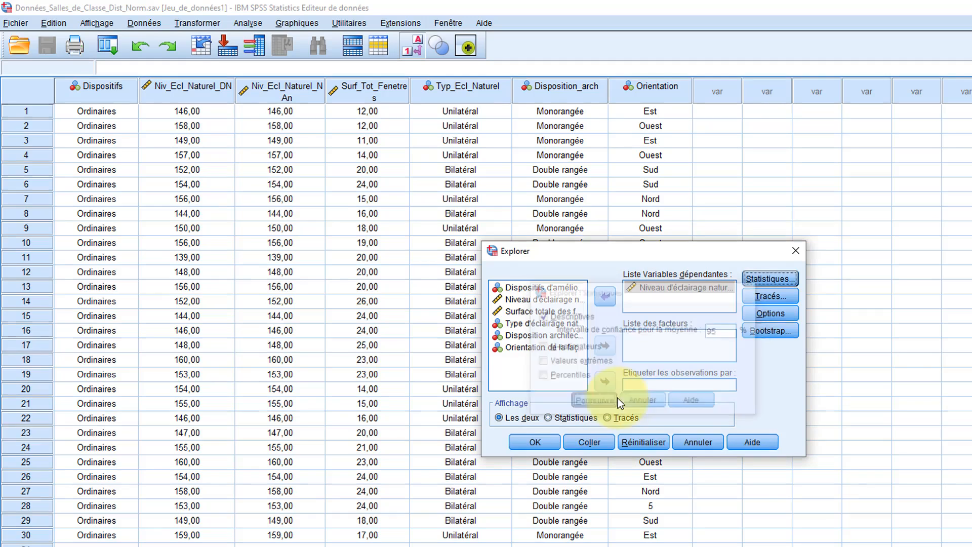
# Configure the Explore plots to produce a histogram instead of stem-and-leaf and to include normality plots with tests
pyautogui.click(774, 295)
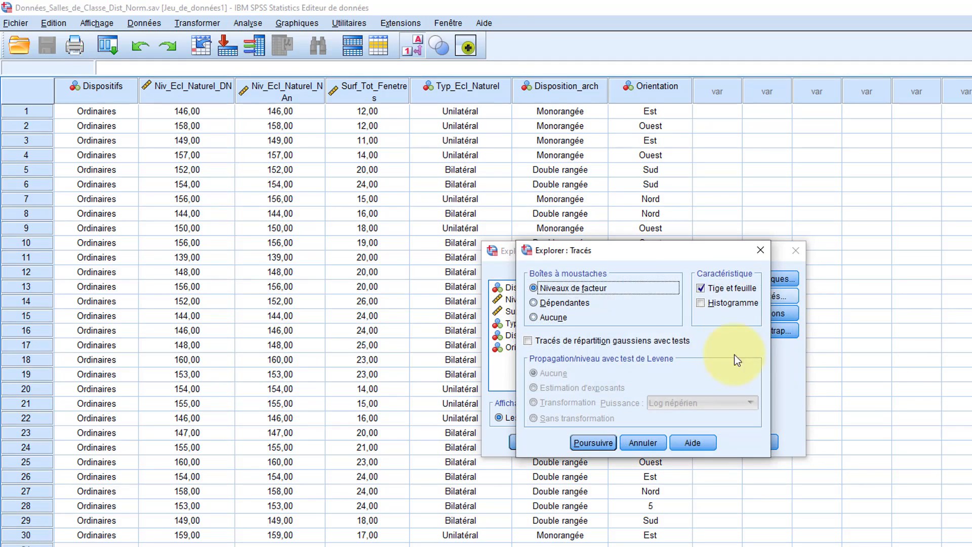
pyautogui.click(713, 306)
pyautogui.click(701, 288)
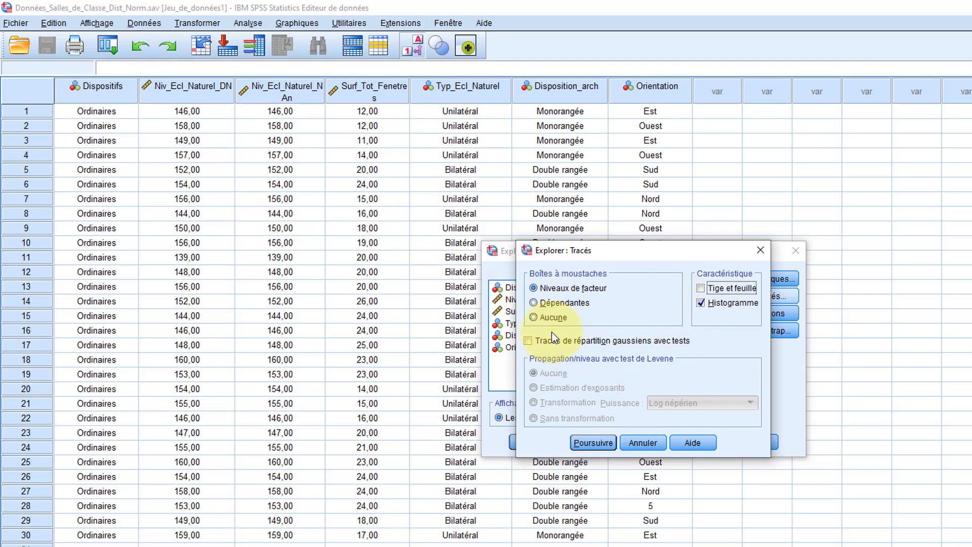
pyautogui.click(529, 341)
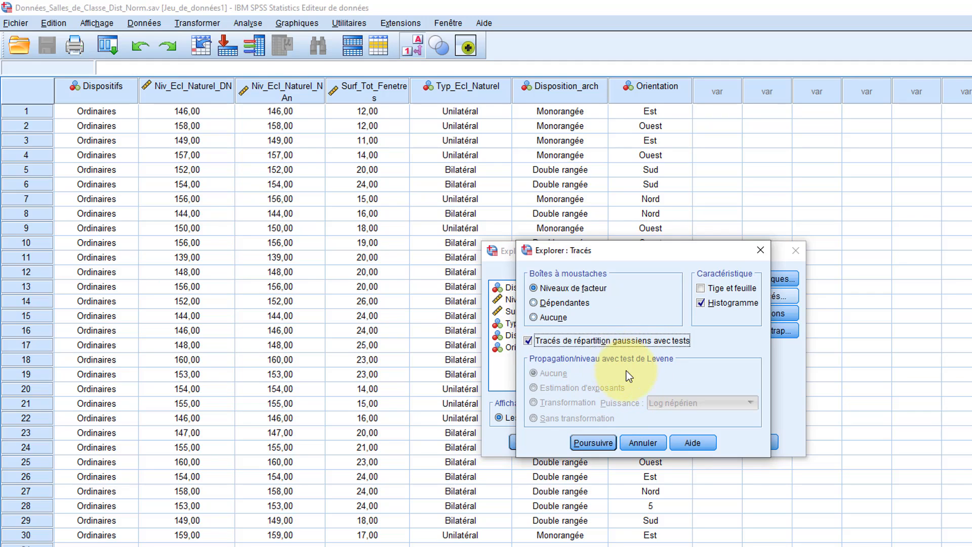
pyautogui.click(605, 443)
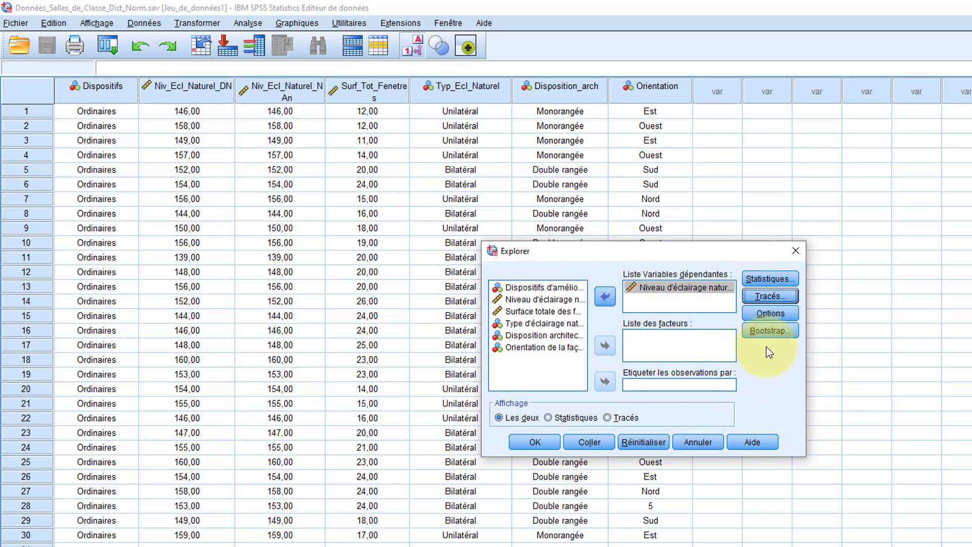
# Check the missing-value options, run the Explore analysis and bring up the Tests de normalité table in the output
pyautogui.click(767, 312)
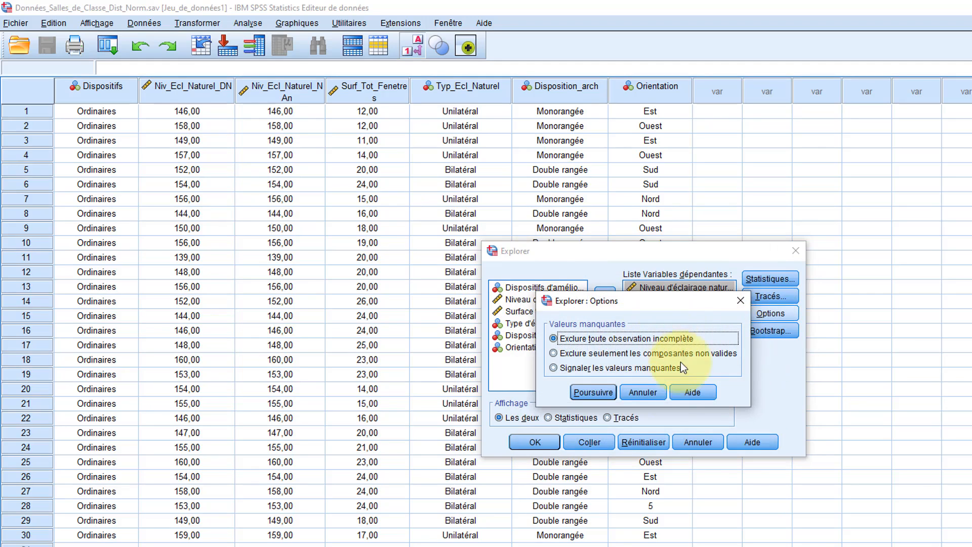
pyautogui.click(653, 396)
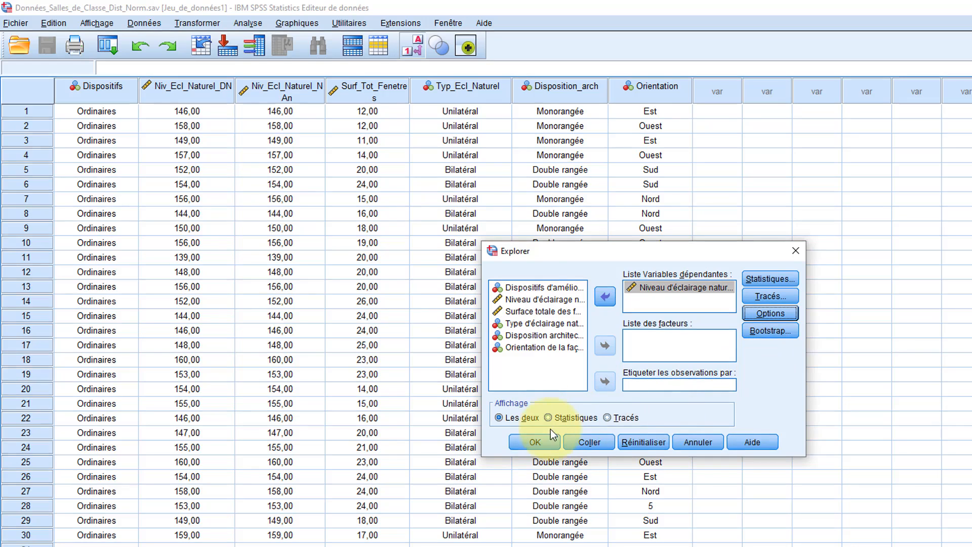
pyautogui.click(534, 442)
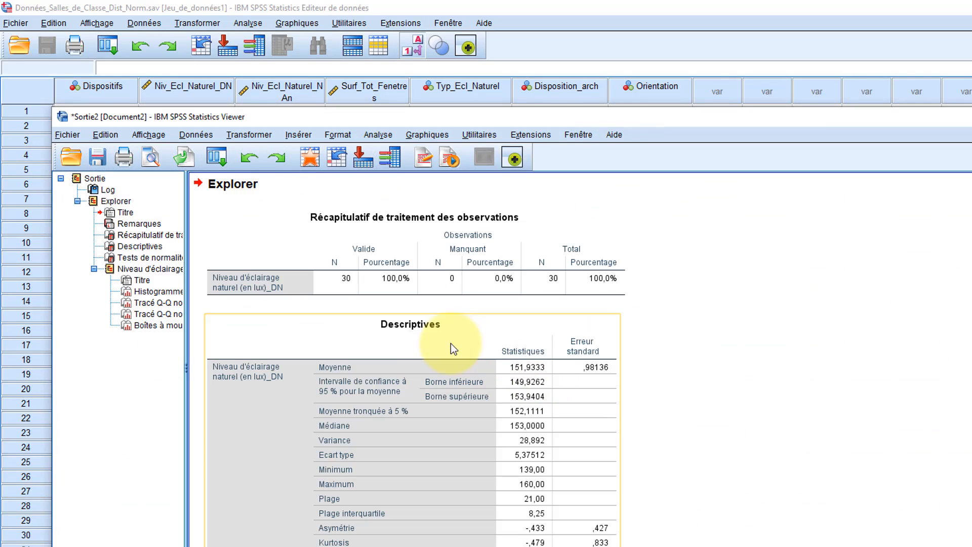
pyautogui.click(166, 257)
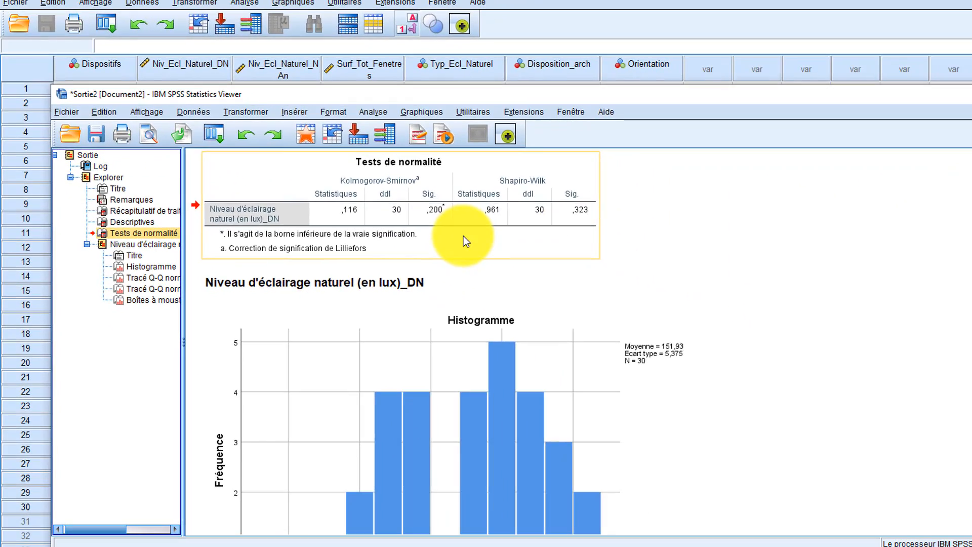
# Add a normal distribution curve to the Niveau d'éclairage naturel (en lux)_DN histogram and close the chart editor
pyautogui.scroll(-2, 712, 369)
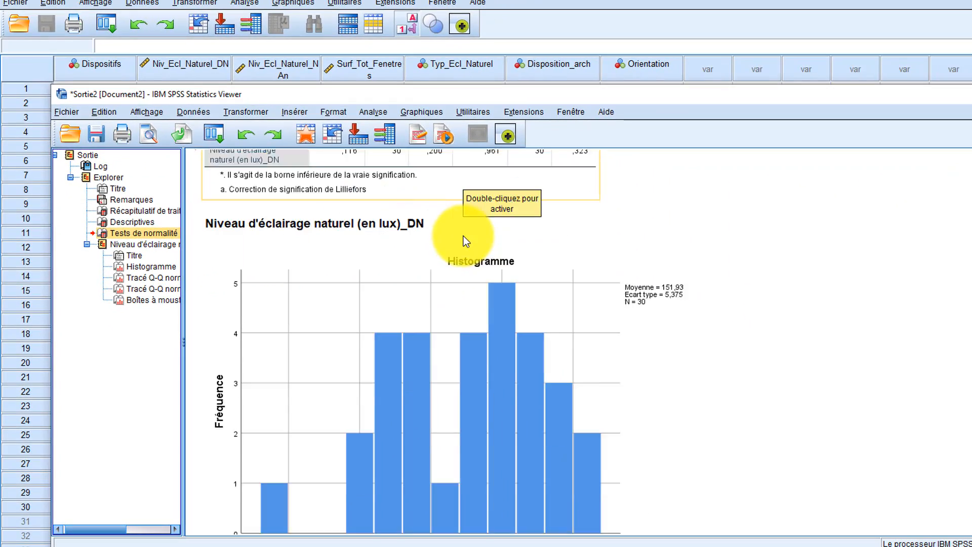
pyautogui.scroll(-1, 464, 236)
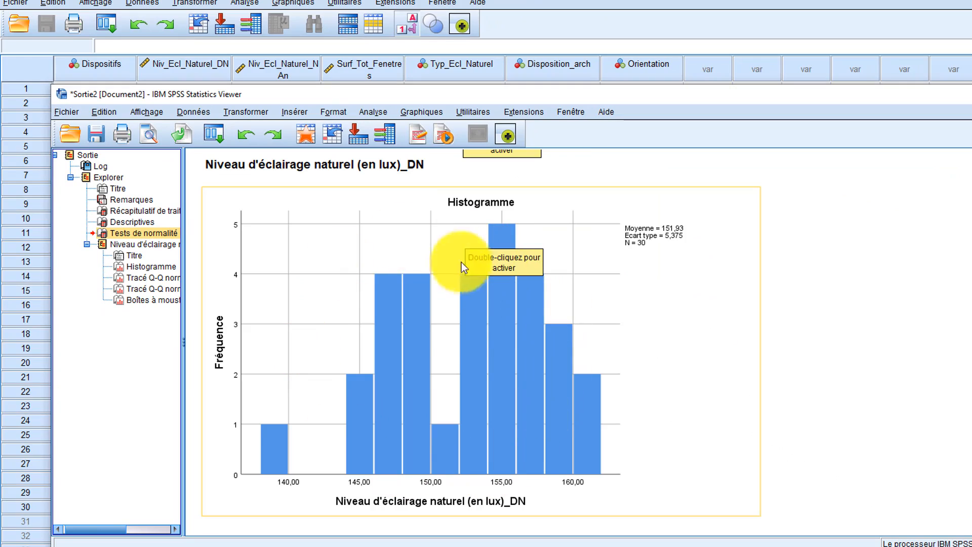
pyautogui.click(486, 354)
pyautogui.doubleClick(486, 354)
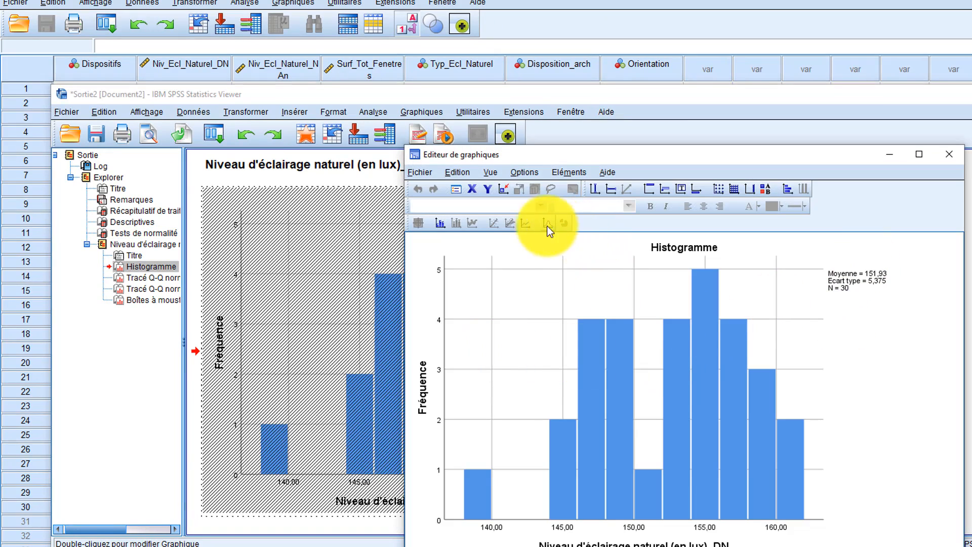
pyautogui.click(548, 224)
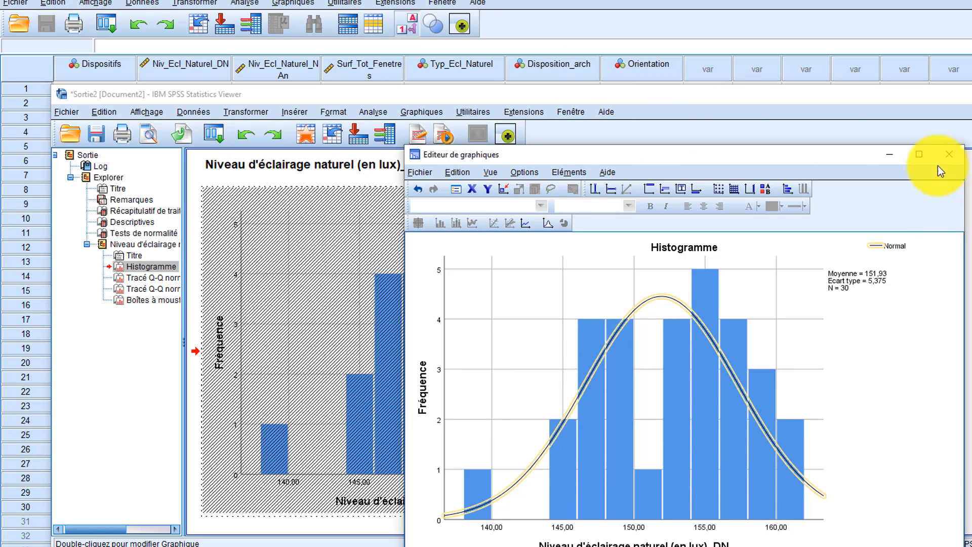
pyautogui.click(949, 153)
# Examine how the points follow the line in the normal Q-Q plot of Niveau d'éclairage naturel (en lux)_DN
pyautogui.scroll(-3, 561, 279)
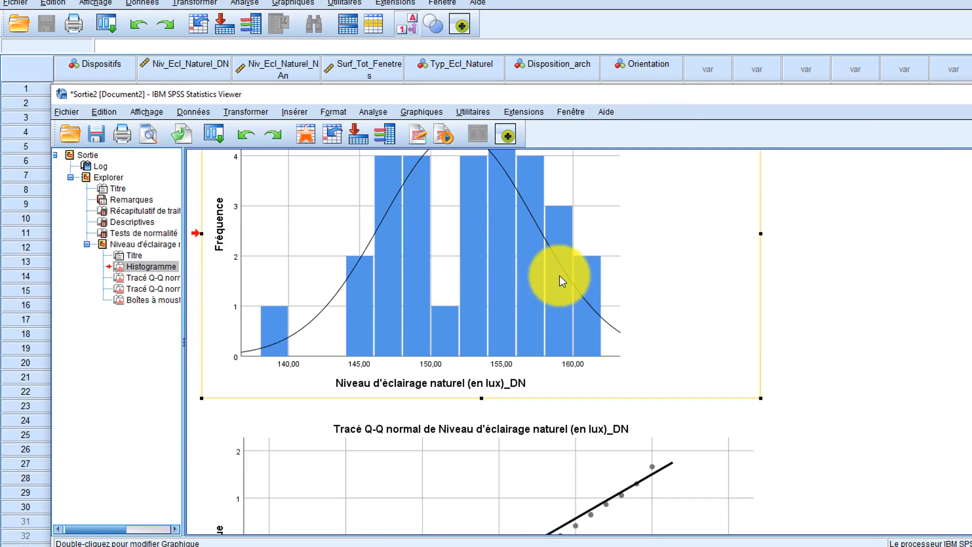
pyautogui.scroll(-3, 561, 280)
pyautogui.click(562, 281)
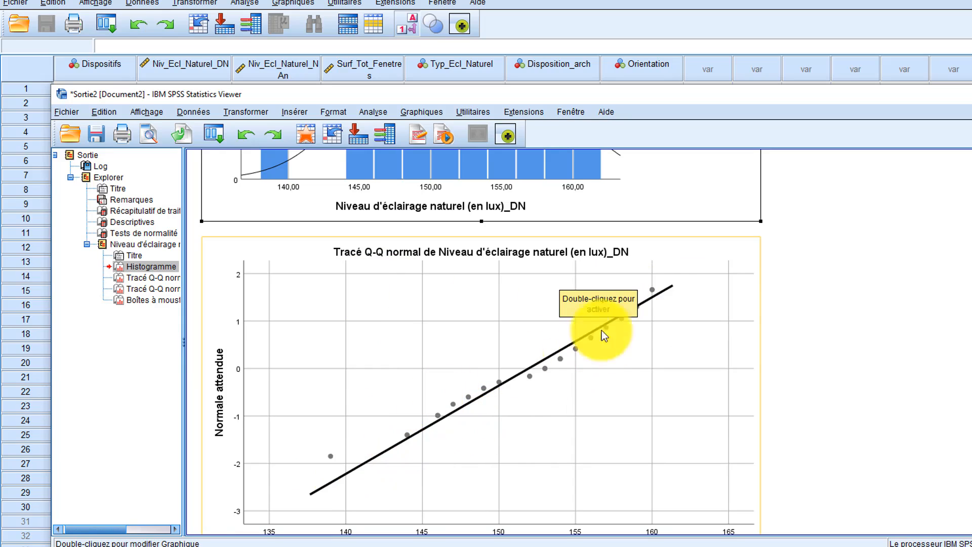
pyautogui.scroll(3, 528, 377)
pyautogui.scroll(15, 532, 379)
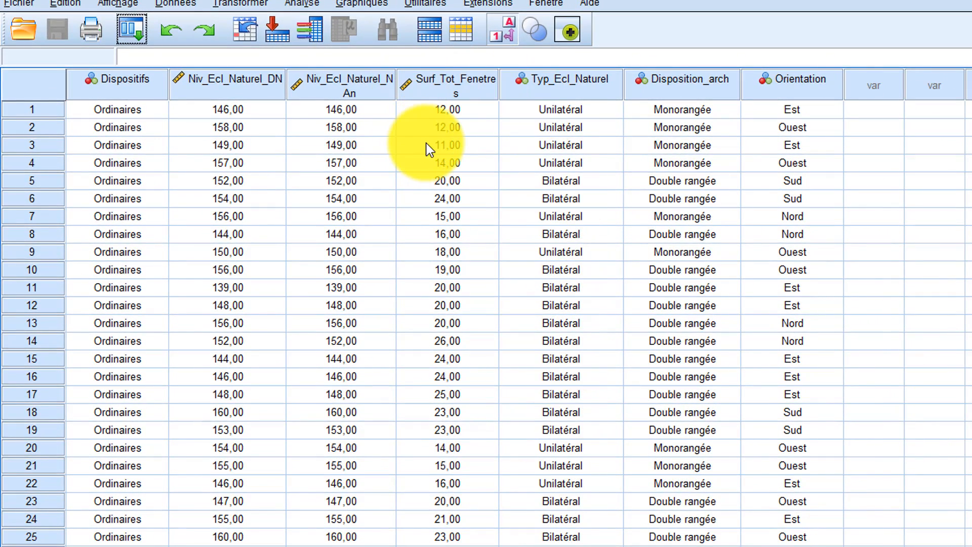
# Set up a one-sample T test with Niveau d'éclairage naturel (en lux)_DN as the test variable
pyautogui.click(301, 4)
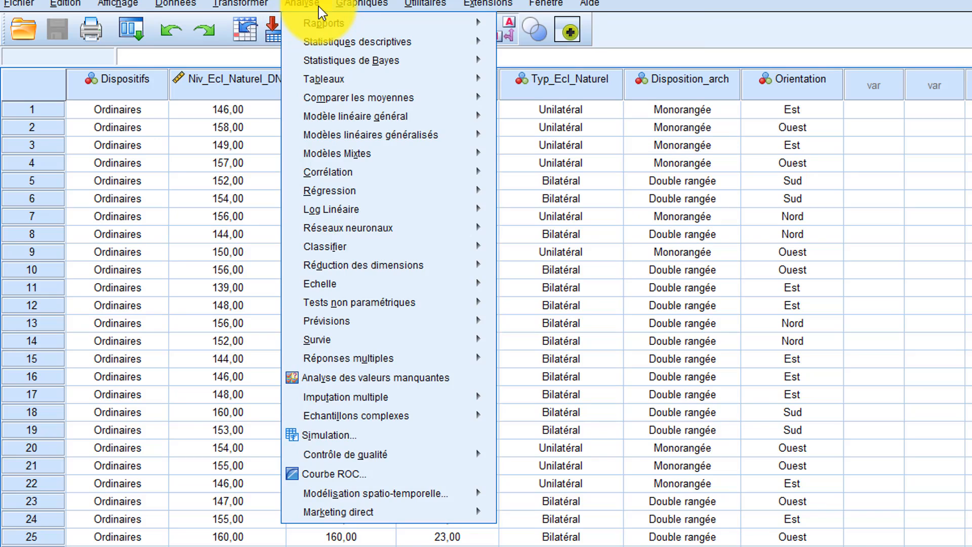
pyautogui.moveTo(391, 101)
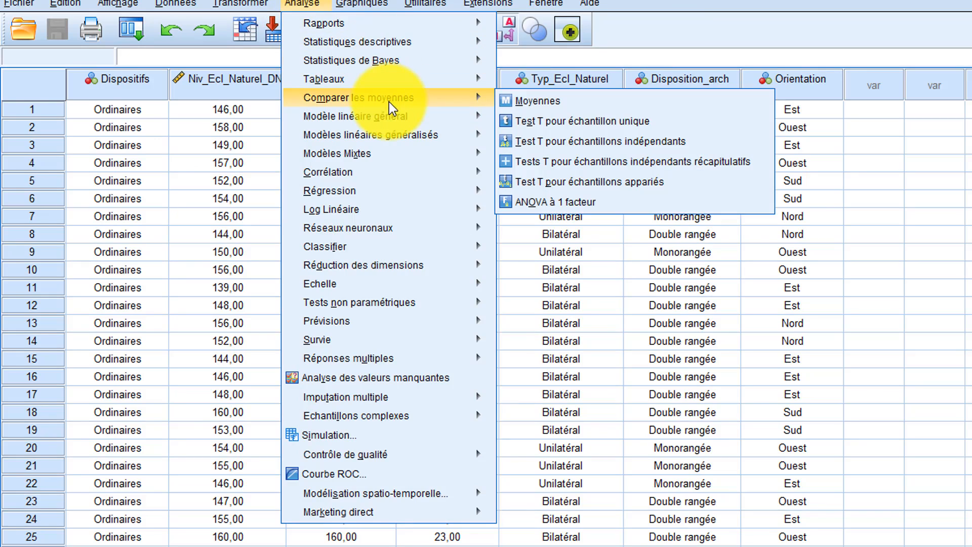
pyautogui.click(558, 120)
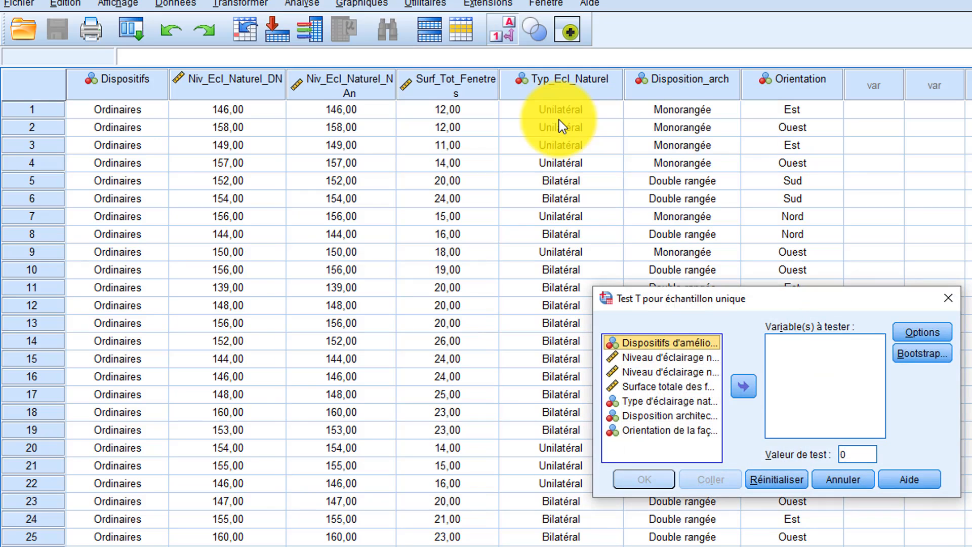
pyautogui.click(679, 357)
pyautogui.click(743, 387)
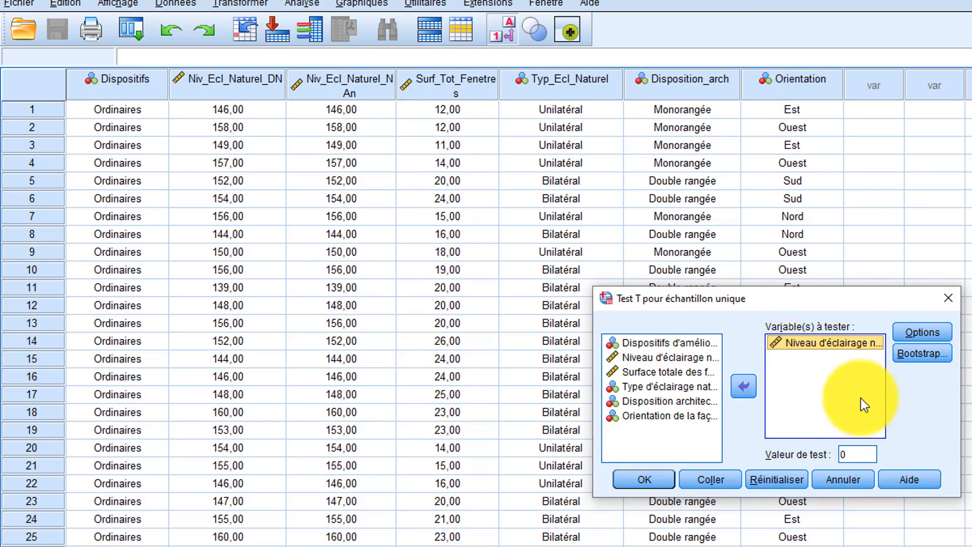
# Run the one-sample T test with test value 0 and a 95% confidence interval, and select the Test sur échantillon unique table
pyautogui.click(920, 334)
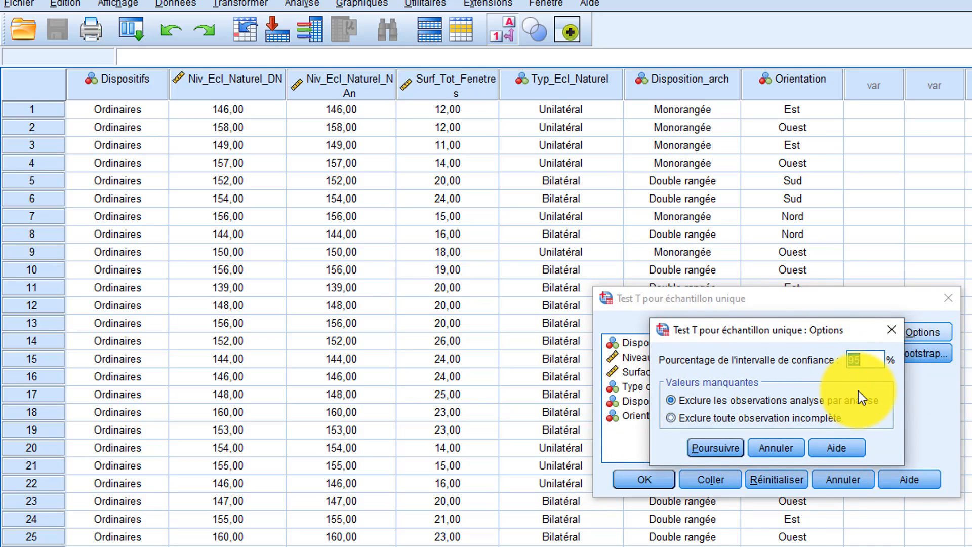
pyautogui.click(713, 445)
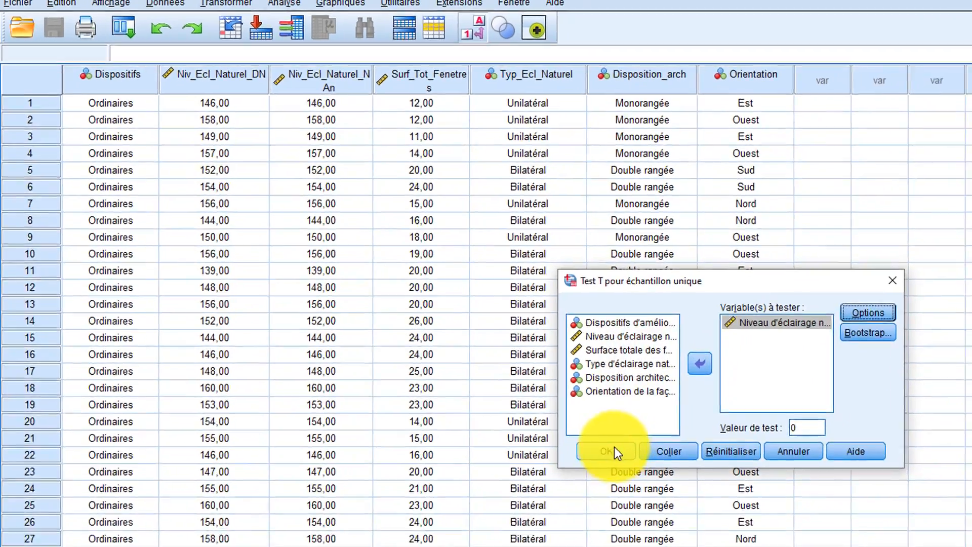
pyautogui.click(614, 446)
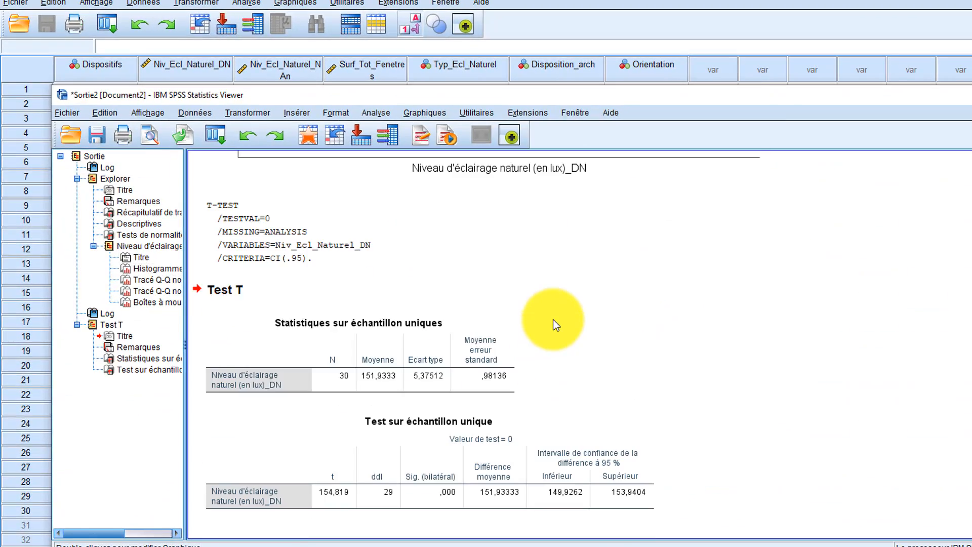
pyautogui.click(201, 293)
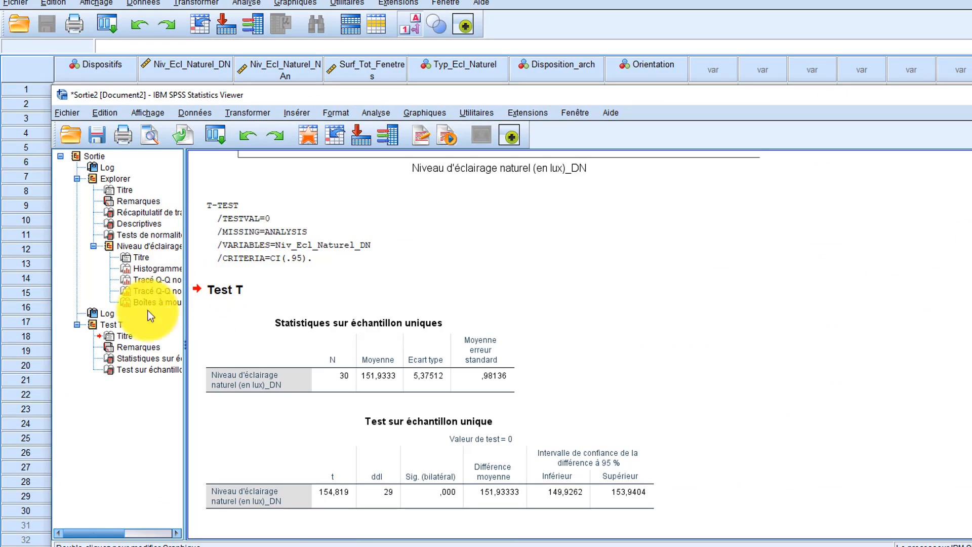
pyautogui.click(136, 369)
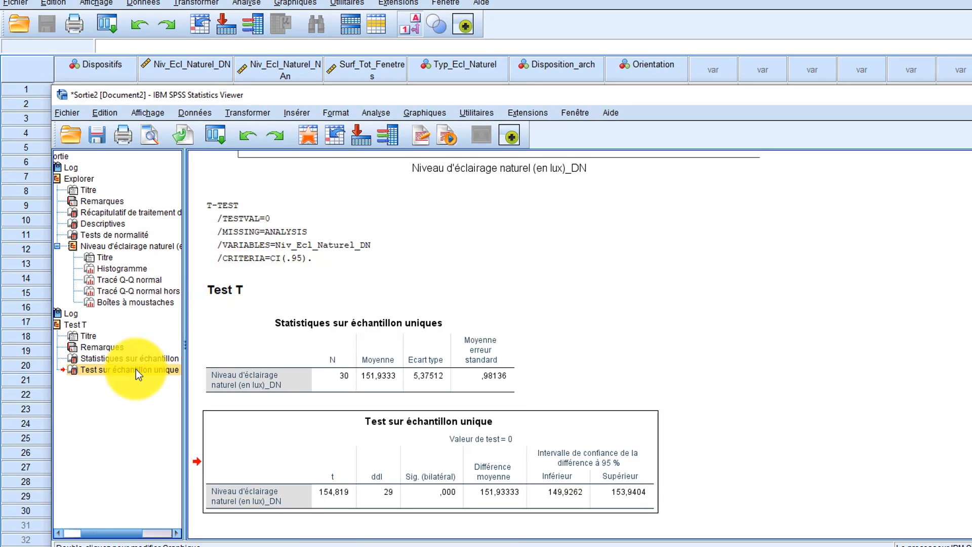